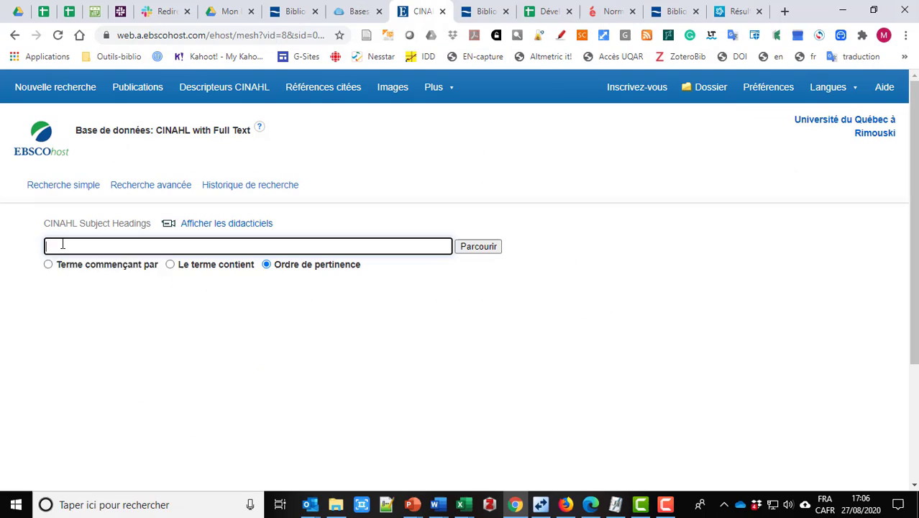
- Search the CINAHL Subject Headings for "food allergy"
click(62, 244)
text(food allergy)
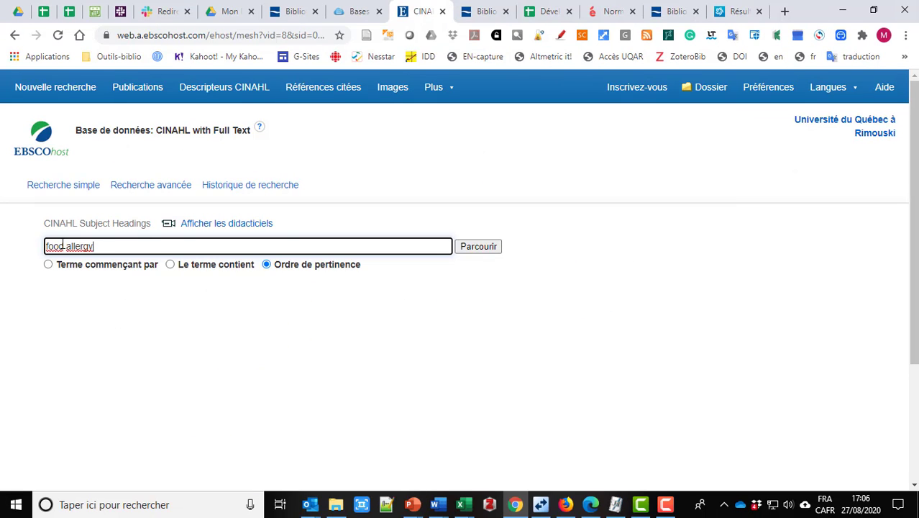
click(469, 249)
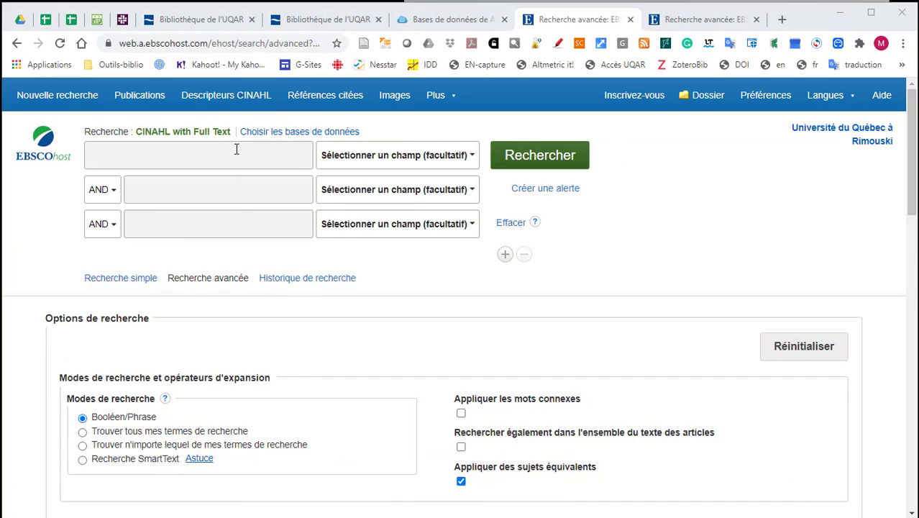
- Open the CINAHL descriptors thesaurus and search it for "high blood pressure", ranked by relevance
click(242, 98)
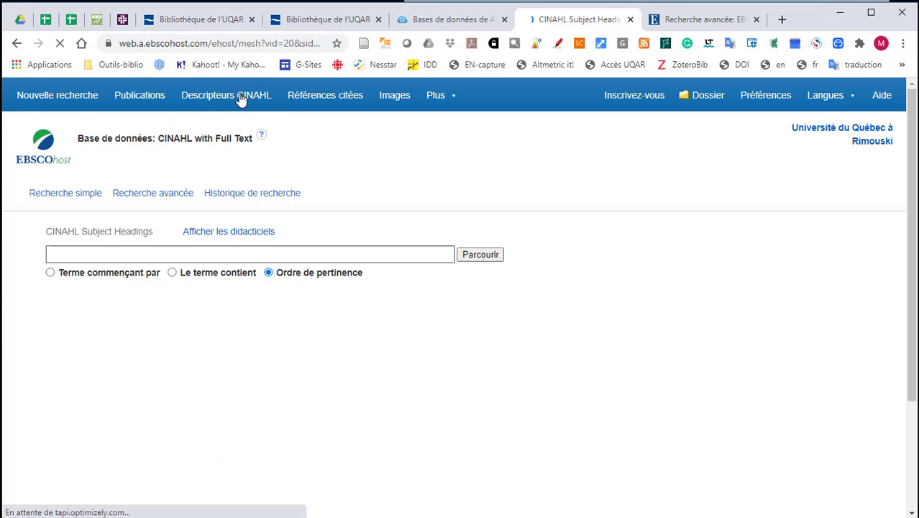
click(679, 20)
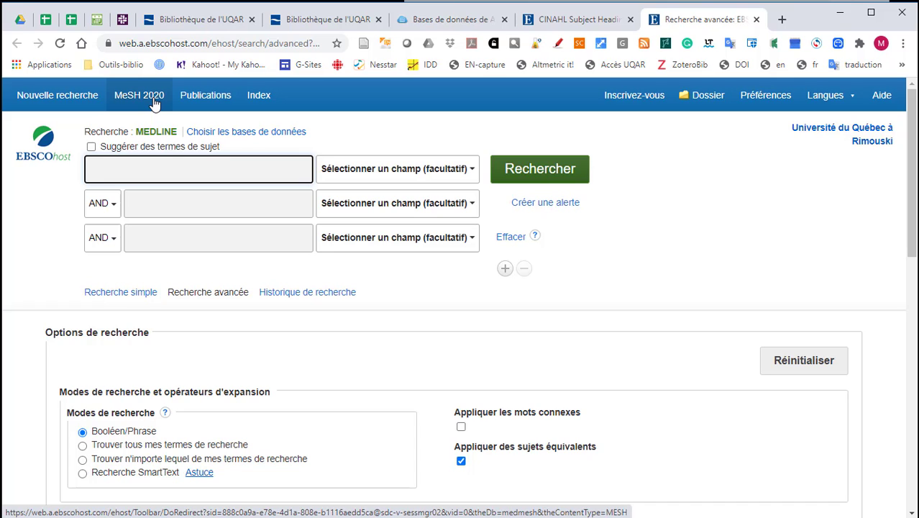
click(606, 20)
click(248, 250)
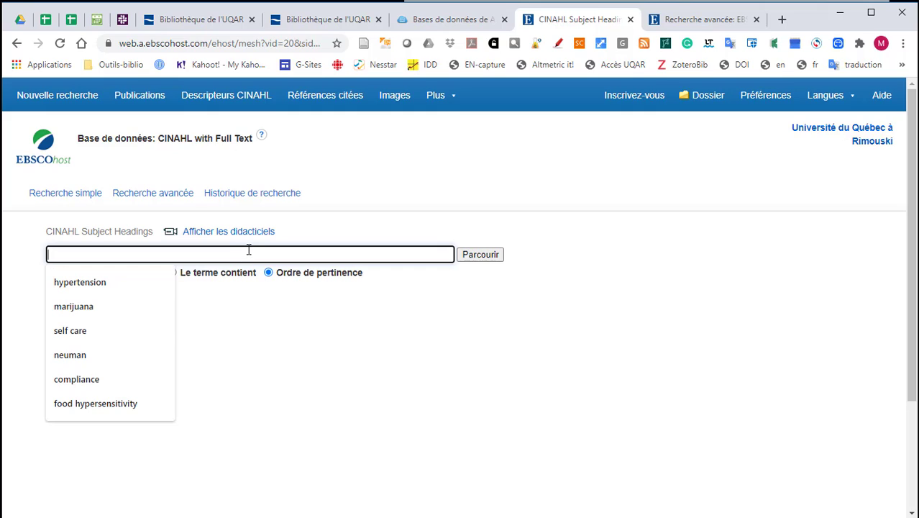
text(high b)
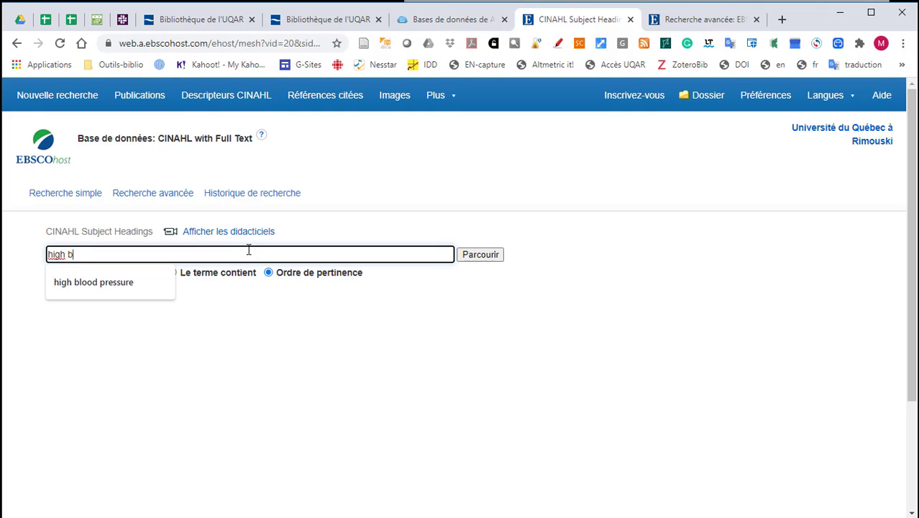
text(lood pressure)
key(Return)
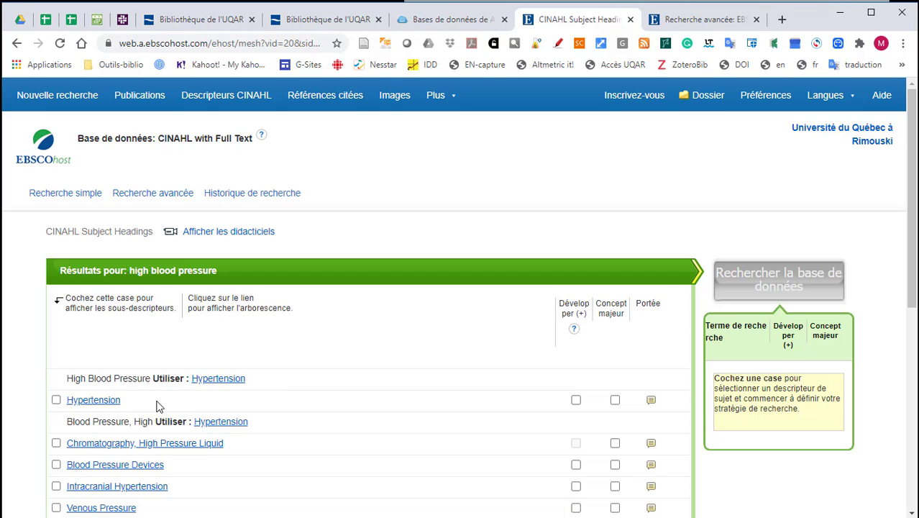
- Open the tree view of the Hypertension descriptor from the thesaurus results
click(56, 400)
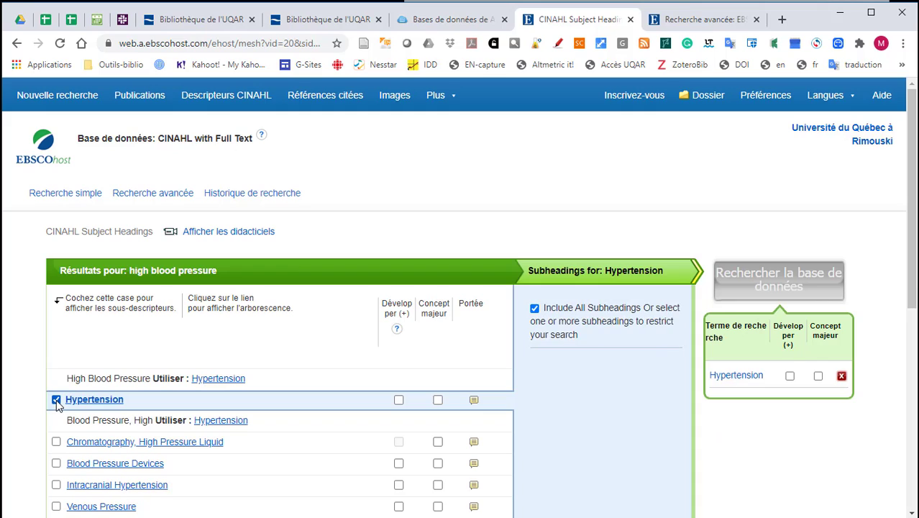
click(56, 399)
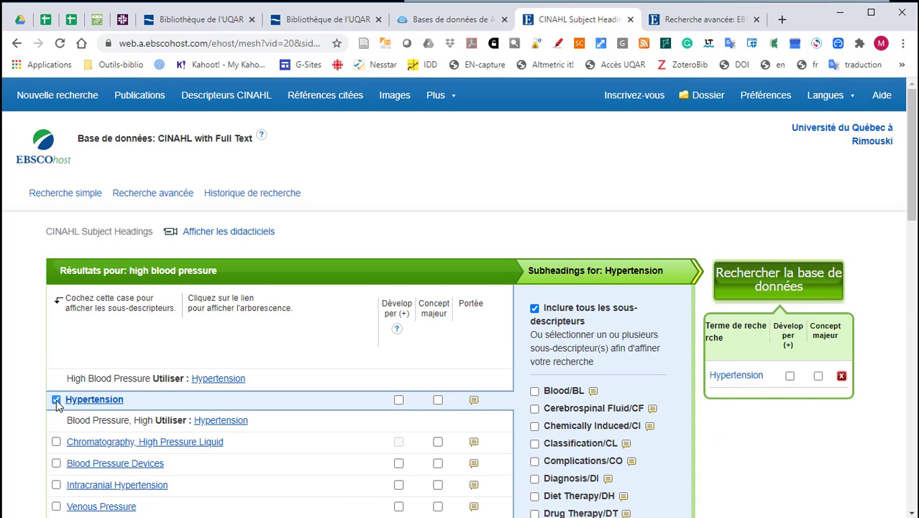
click(92, 405)
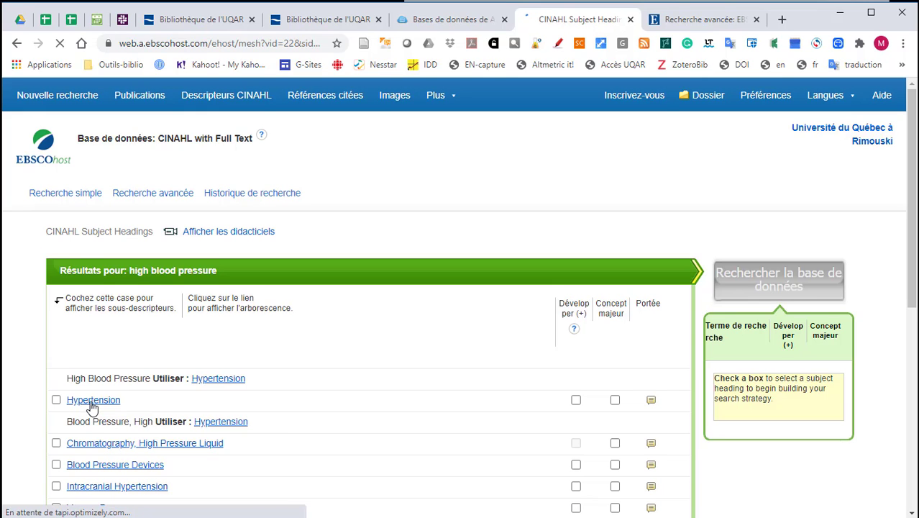
- In the tree, select Hypertension and Hypertension, Pulmonary, restricting both to the Prevention And Control/PC subheading
scroll(420, 378, down, 2)
scroll(420, 379, down, 4)
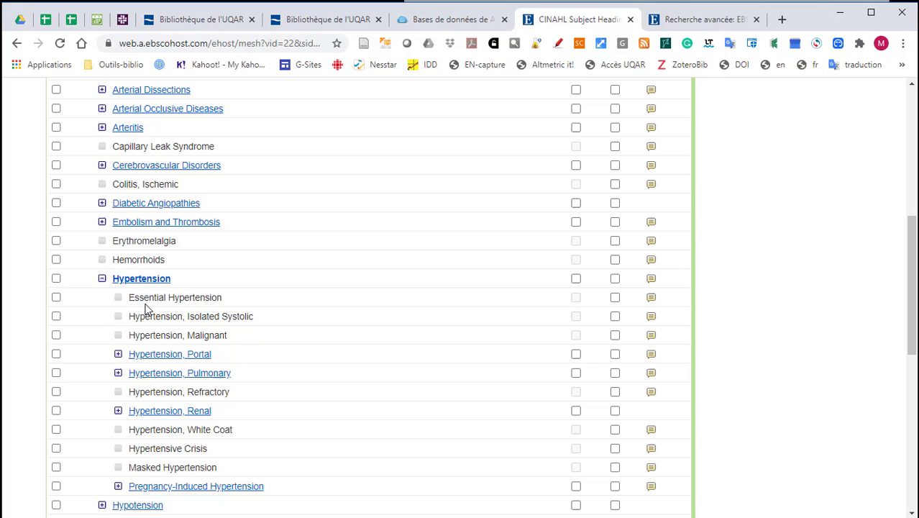
click(56, 279)
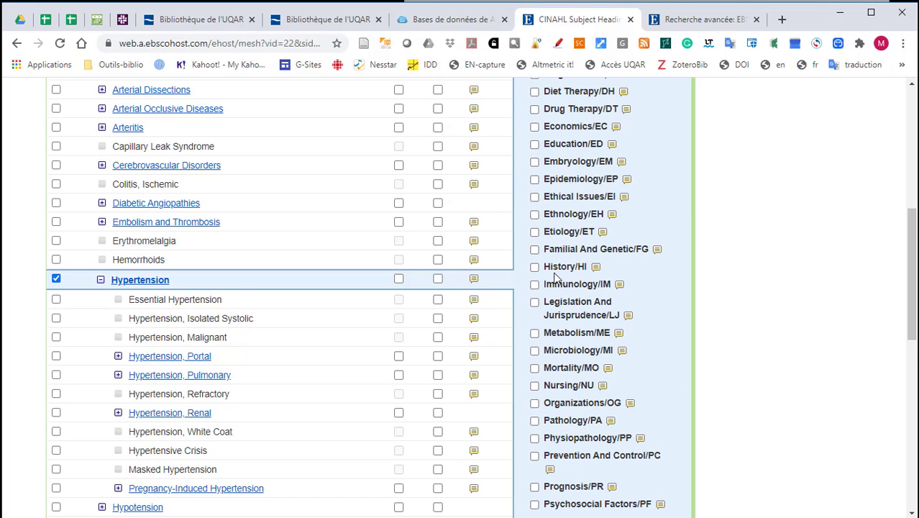
scroll(554, 277, down, 1)
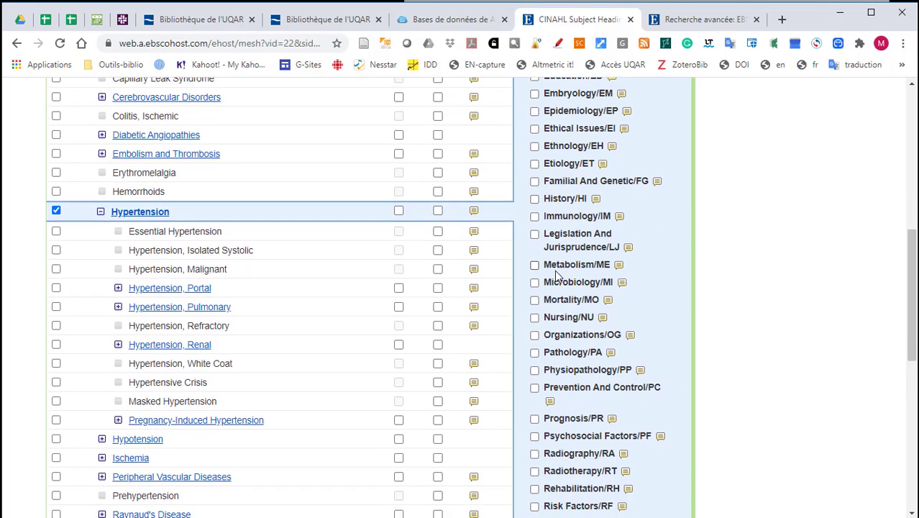
scroll(554, 273, down, 1)
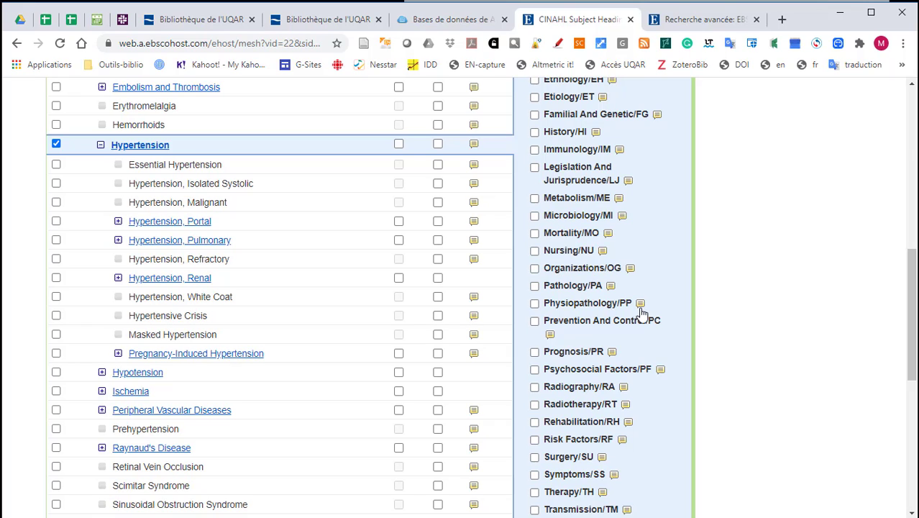
click(534, 322)
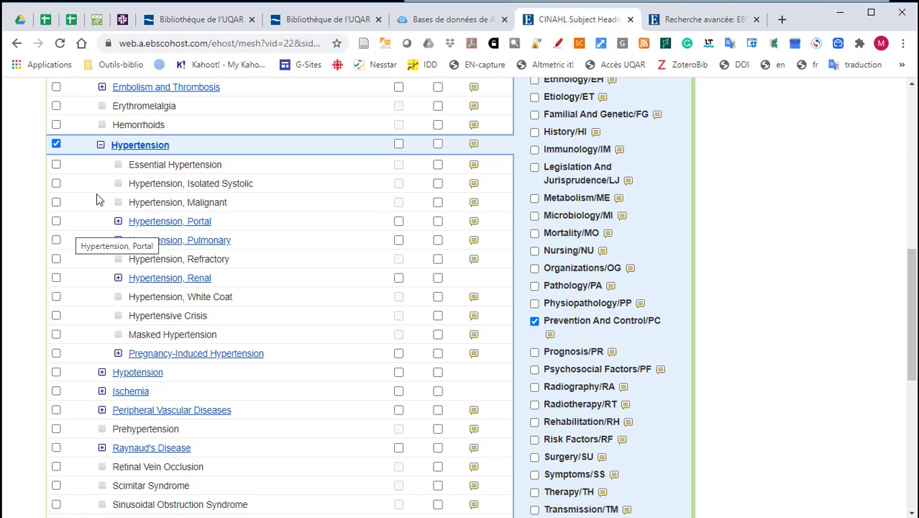
click(399, 144)
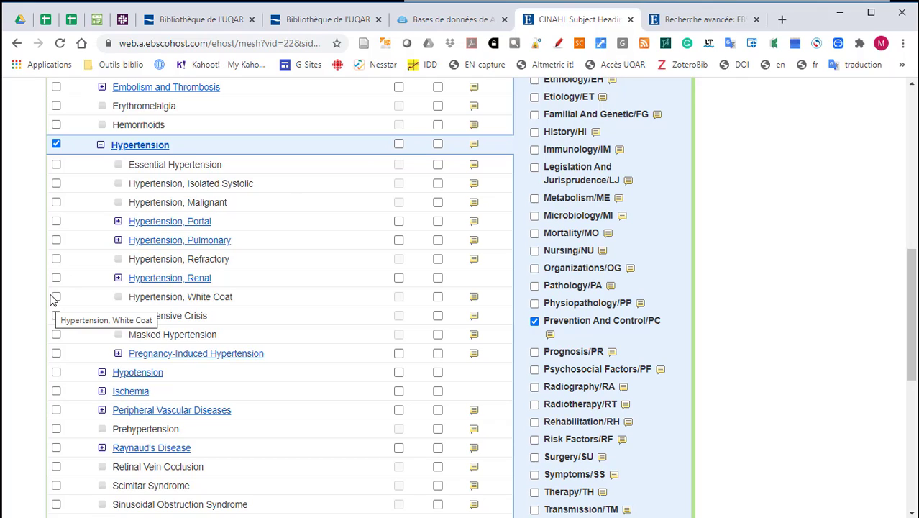
click(56, 240)
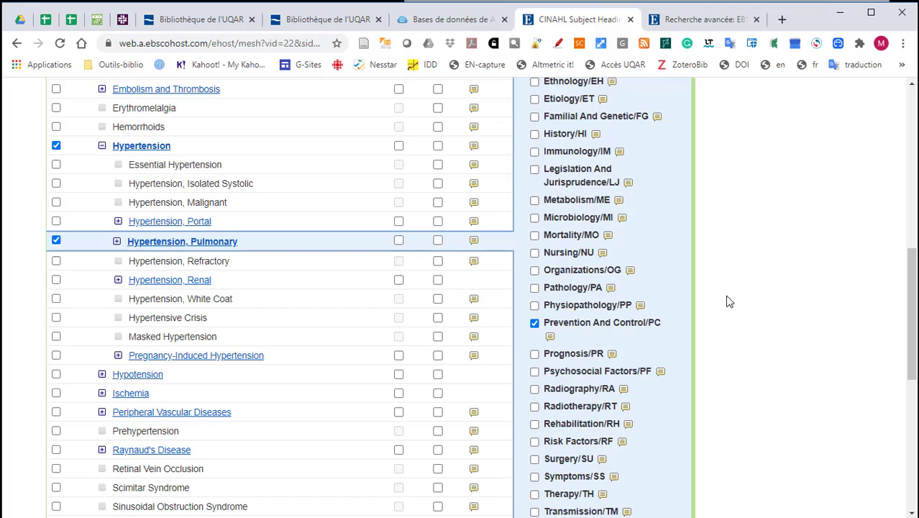
- Mark both selected hypertension descriptors as major concepts and run the database search with them
scroll(719, 302, up, 3)
scroll(727, 302, up, 2)
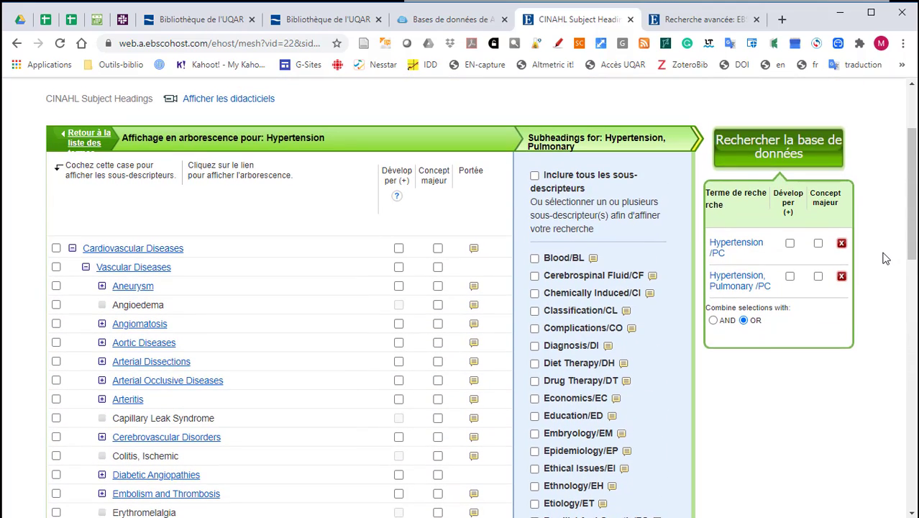
click(819, 244)
click(819, 278)
click(788, 142)
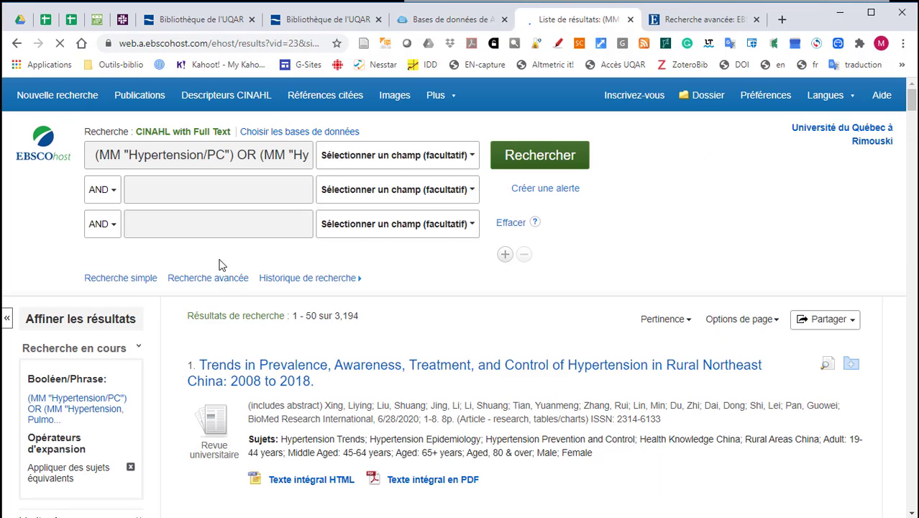
- Limit the search results to publication dates starting in 2015
scroll(108, 330, down, 2)
scroll(96, 340, down, 1)
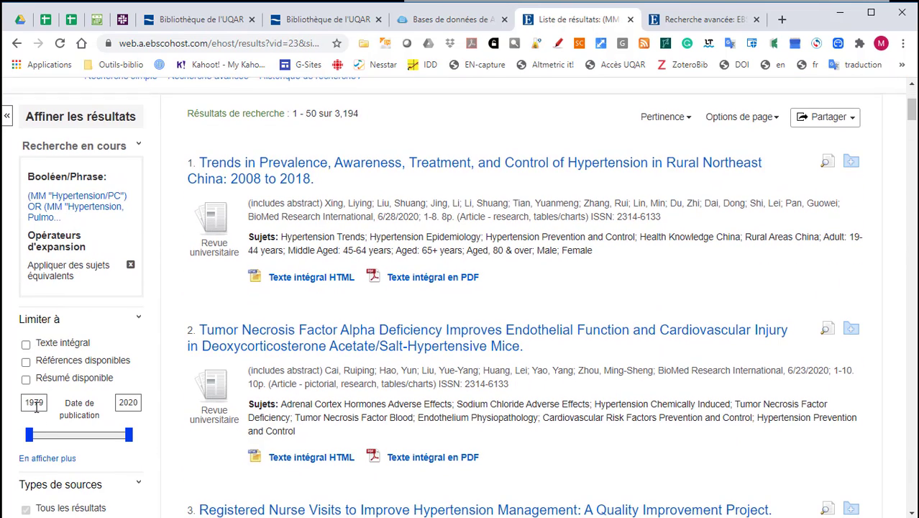
click(34, 403)
text(2015)
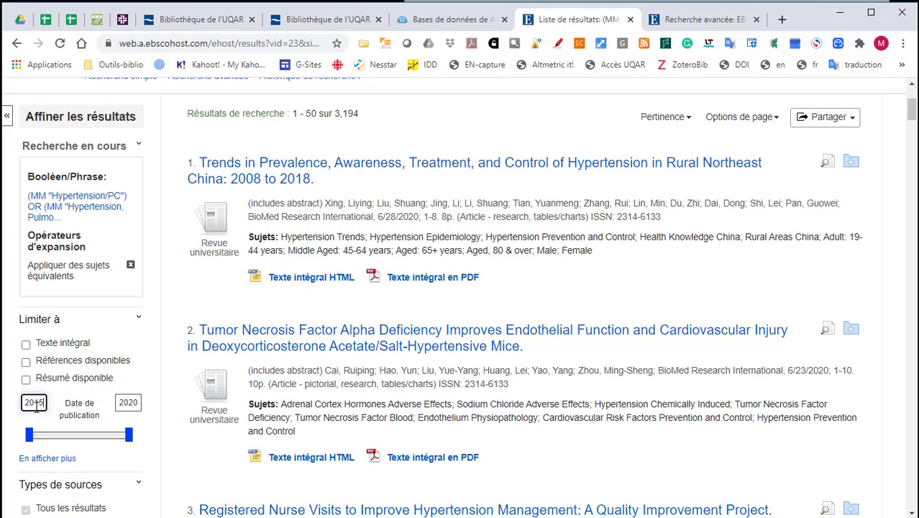
key(Return)
- Filter the results by sex, keeping only the male category
scroll(36, 410, down, 5)
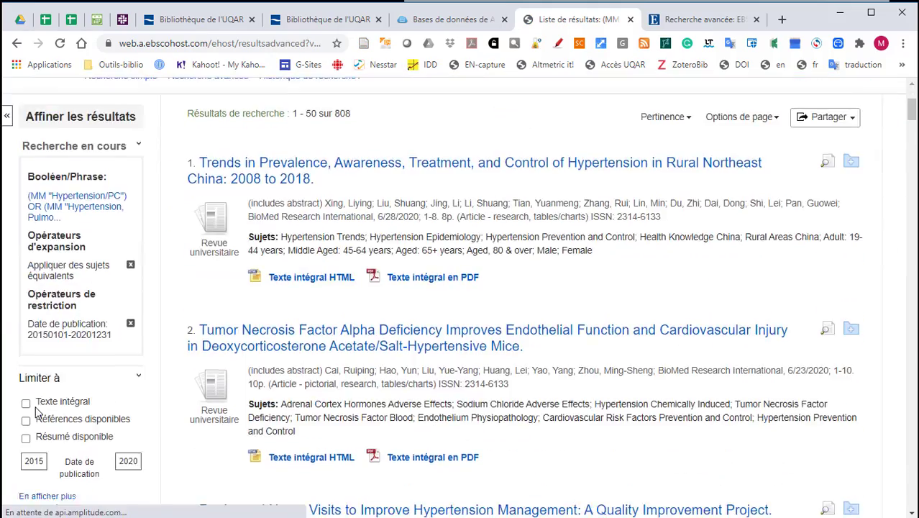
scroll(36, 411, down, 5)
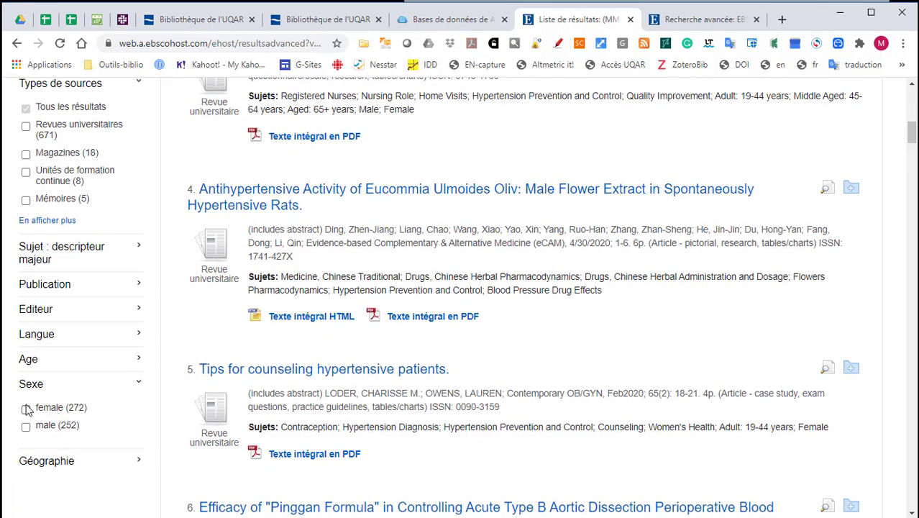
click(26, 427)
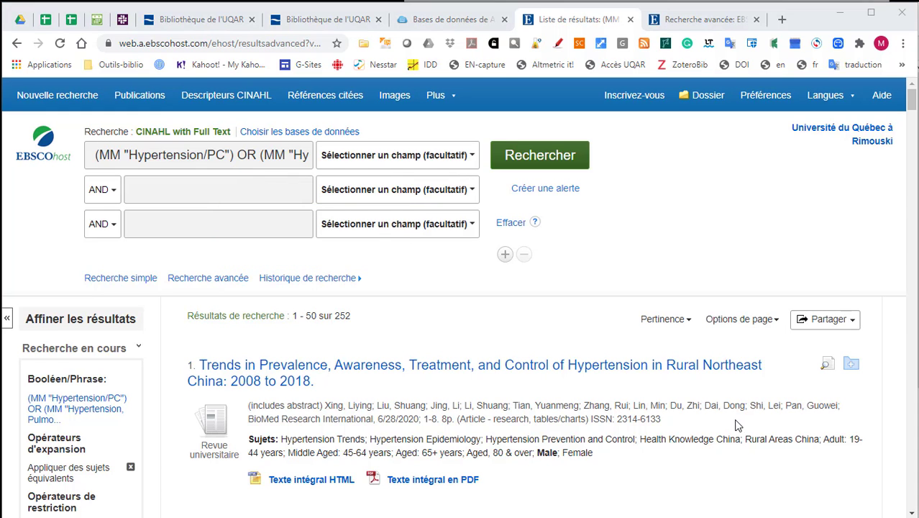
- Open the record of the article "Registered Nurse Visits to Improve Hypertension Management: A Quality Improvement Project" and look through it
scroll(735, 422, down, 2)
click(390, 401)
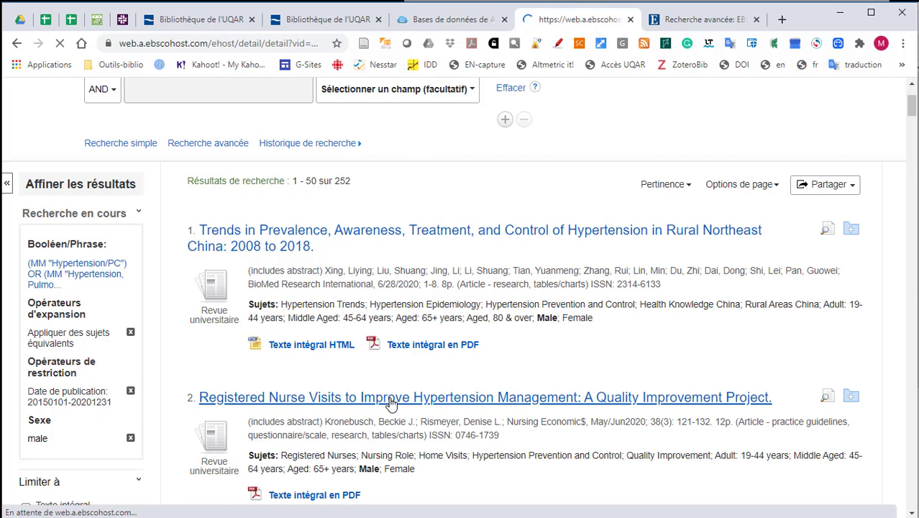
scroll(390, 404, down, 3)
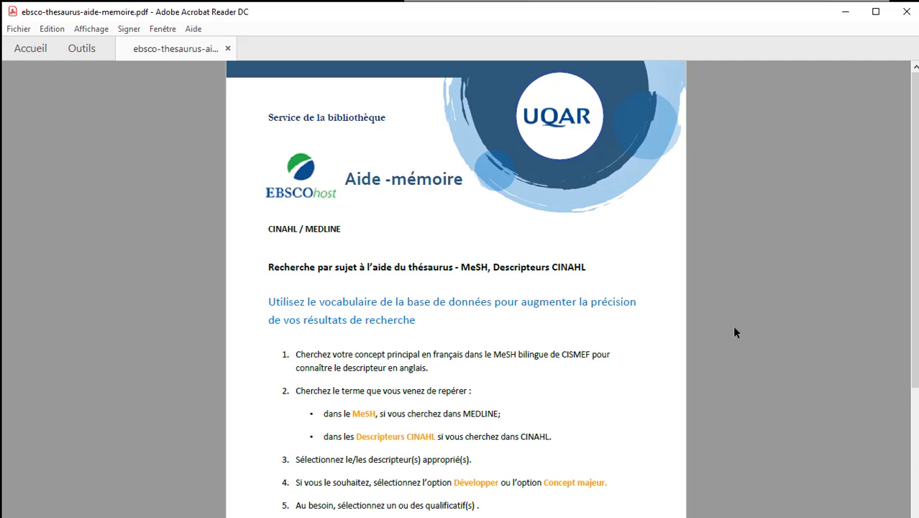
- Switch to ebsco-thesaurus-aide-memoire.pdf in Adobe Acrobat Reader and read through the thesaurus search instructions
scroll(734, 332, down, 2)
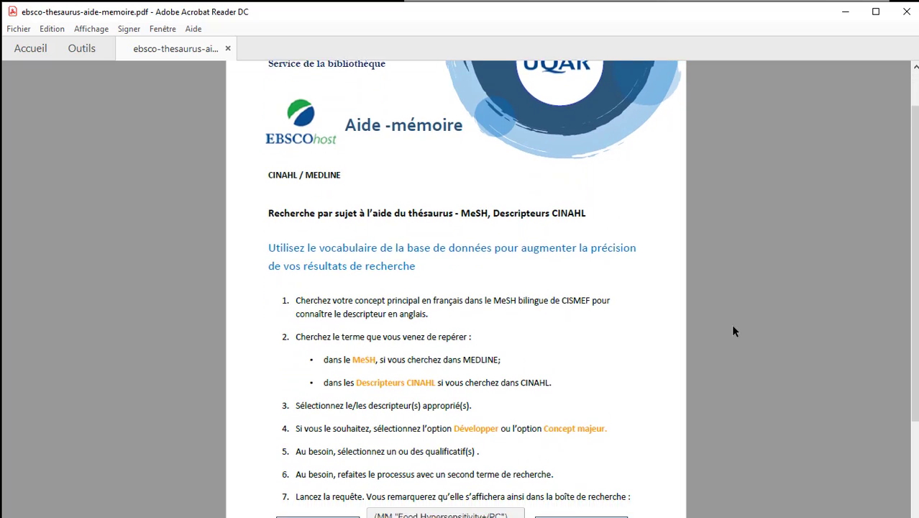
scroll(732, 325, down, 5)
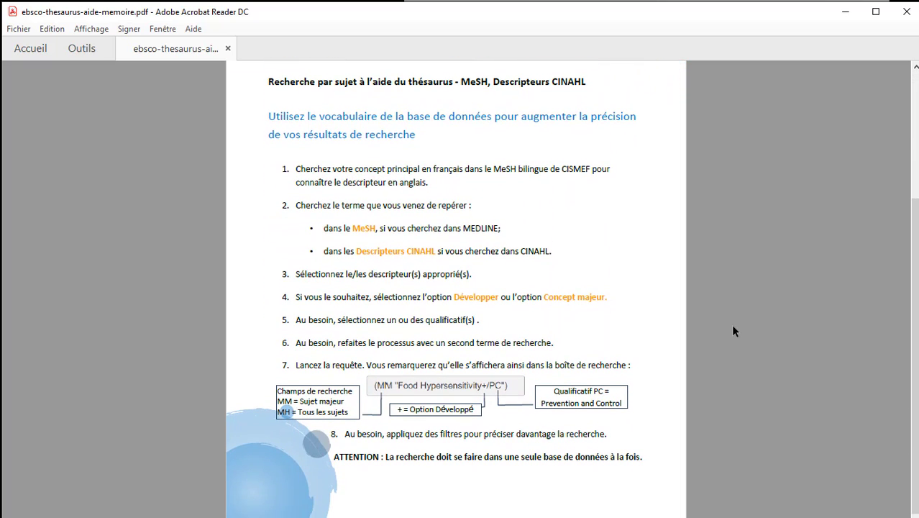